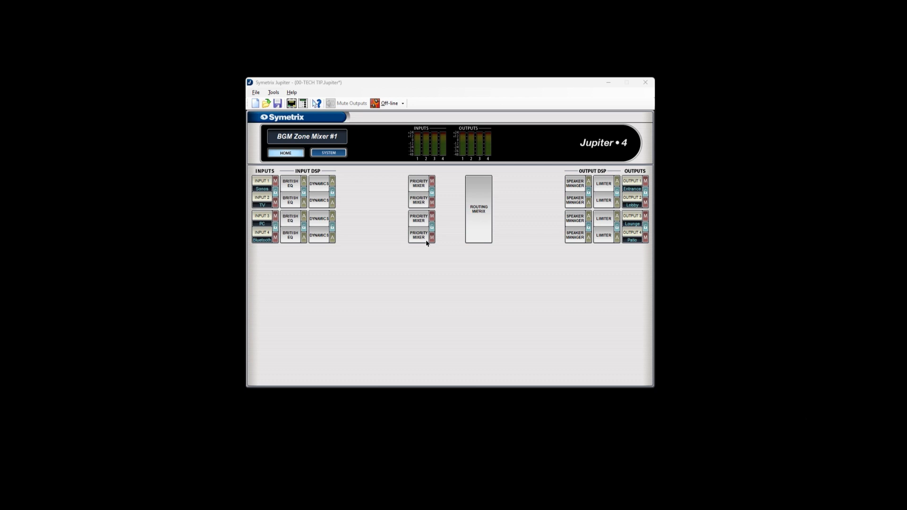
# Open the first priority mixer and try other input assignments for Source 1 and Source 2, returning both to input 1.
pyautogui.click(420, 182)
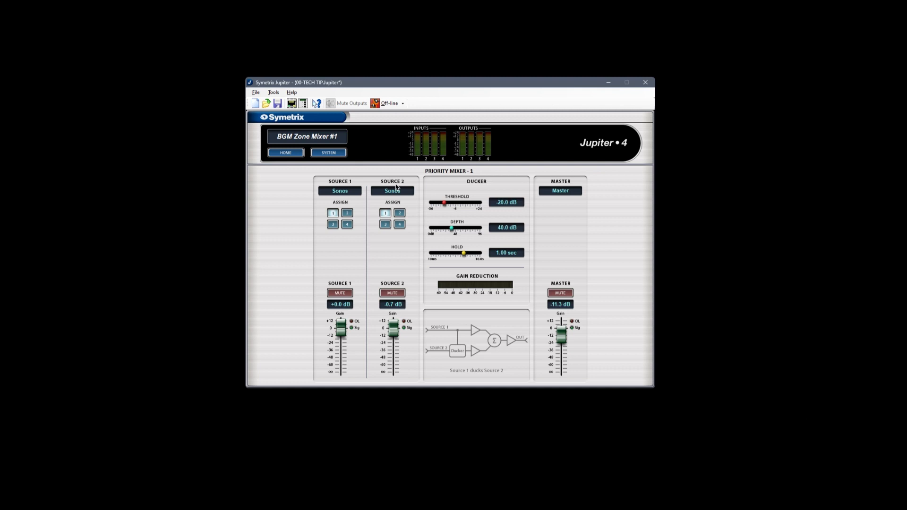
pyautogui.click(347, 213)
pyautogui.click(347, 224)
pyautogui.click(399, 213)
pyautogui.click(385, 224)
pyautogui.click(386, 213)
pyautogui.click(333, 224)
pyautogui.click(347, 213)
pyautogui.click(333, 213)
# Set the Source 1 gain to -9.3 dB and the Source 2 gain to -16.0 dB, and mute both sources.
pyautogui.moveTo(391, 326); pyautogui.dragTo(342, 335)
pyautogui.click(345, 294)
pyautogui.click(383, 293)
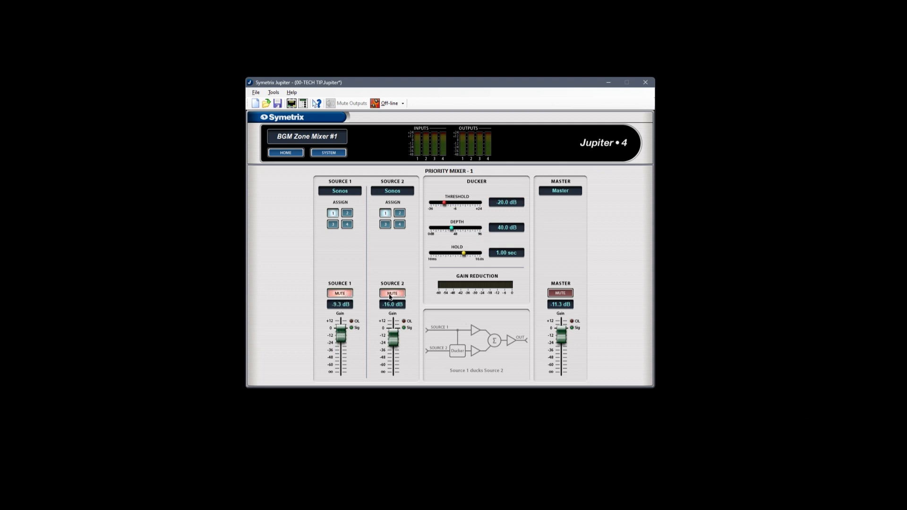
# Set the master gain to -2.0 dB, try the master mute, and leave the master and both sources unmuted.
pyautogui.moveTo(561, 336)
pyautogui.mouseDown()
pyautogui.moveTo(561, 359)
pyautogui.moveTo(561, 330)
pyautogui.mouseUp()
pyautogui.click(564, 294)
pyautogui.click(560, 294)
pyautogui.click(387, 296)
pyautogui.click(345, 295)
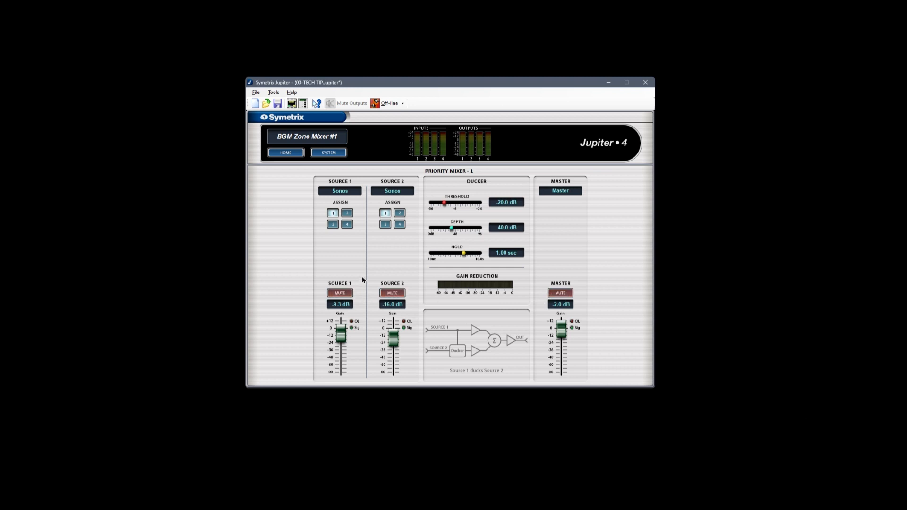
# Set the Source 2 gain to -4.7 dB with Source 2 muted, and return to the home overview.
pyautogui.moveTo(393, 338); pyautogui.dragTo(393, 331)
pyautogui.click(391, 294)
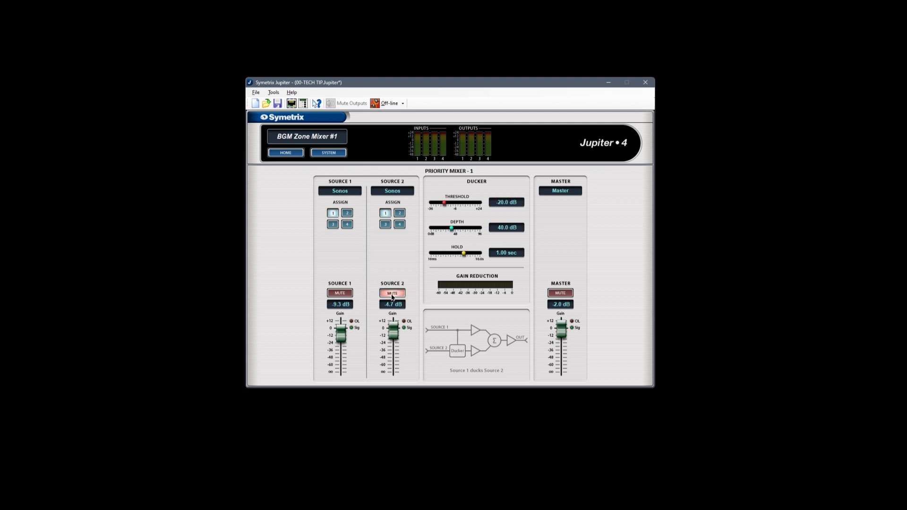
pyautogui.click(290, 154)
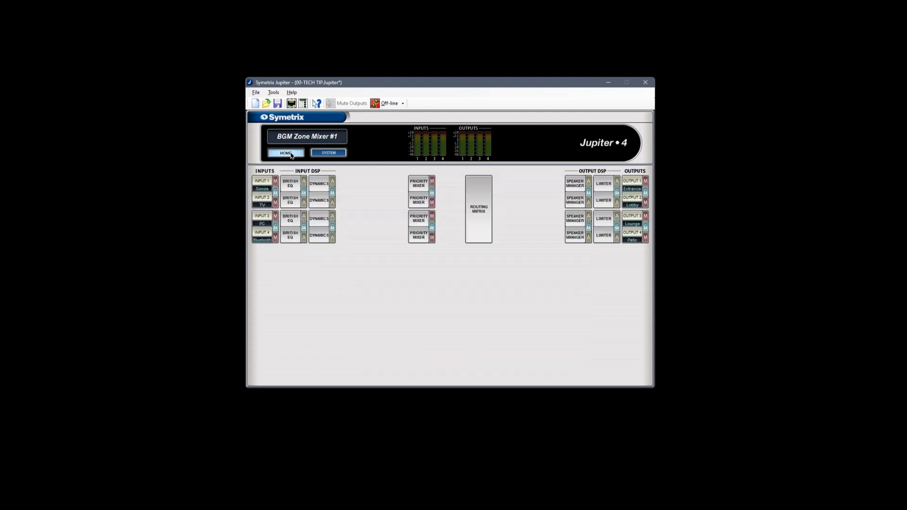
# Open the routing matrix and switch each zone's route to its own matching output off and on again.
pyautogui.click(472, 198)
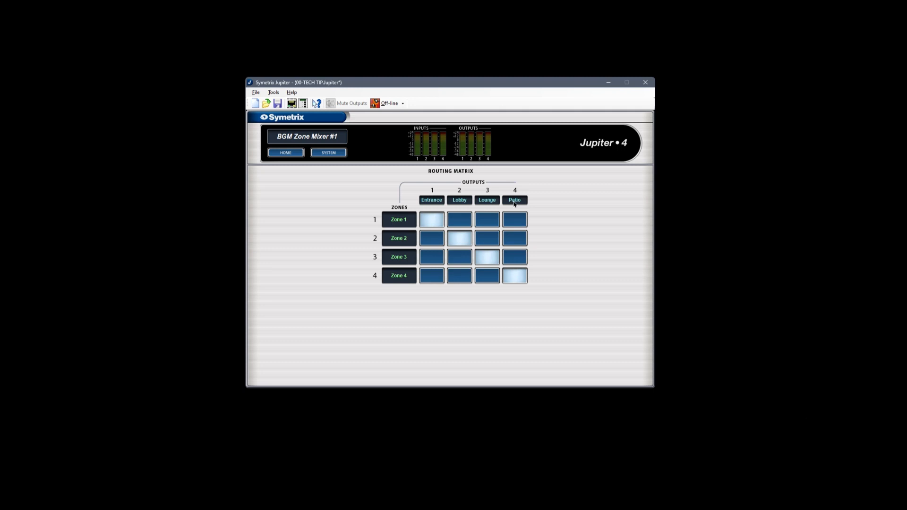
pyautogui.click(439, 221)
pyautogui.click(460, 239)
pyautogui.click(487, 257)
pyautogui.click(512, 278)
pyautogui.click(439, 219)
pyautogui.click(467, 242)
pyautogui.click(490, 258)
pyautogui.click(516, 277)
# Try routing Zone 1 to the Patio, Lounge and Lobby outputs as well, and clear those extra routes.
pyautogui.click(514, 221)
pyautogui.click(496, 221)
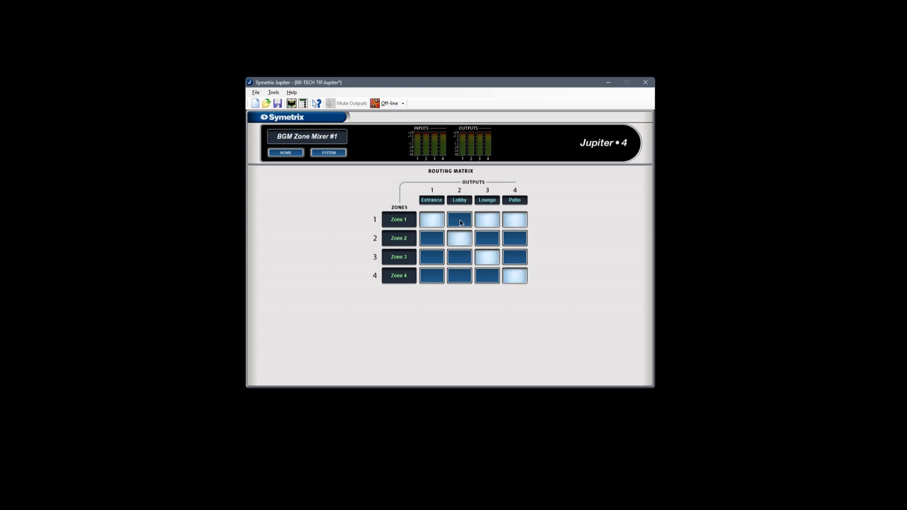
pyautogui.click(461, 223)
pyautogui.click(485, 222)
pyautogui.click(514, 222)
pyautogui.click(459, 223)
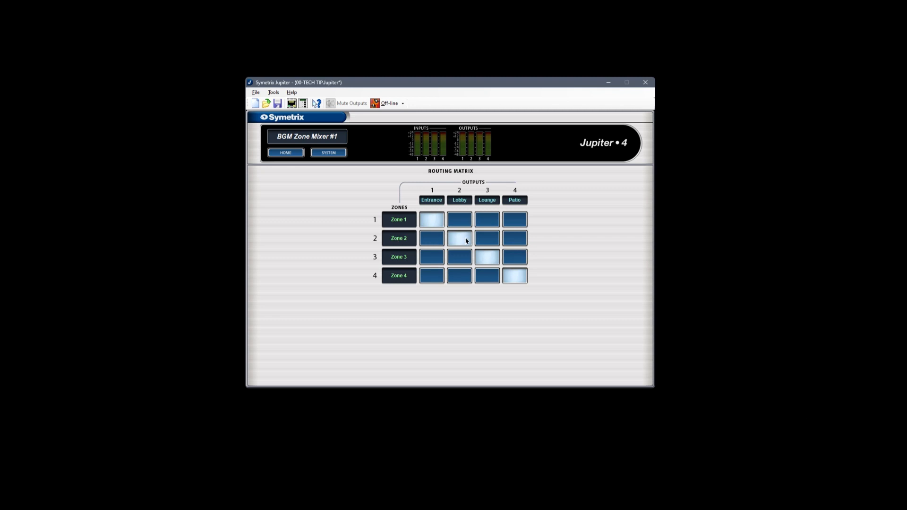
# Rename Zone 1 in the routing matrix to "Priority 1" and return to the home overview.
pyautogui.doubleClick(399, 225)
pyautogui.write('Priority 1')
pyautogui.press('Return')
pyautogui.click(293, 156)
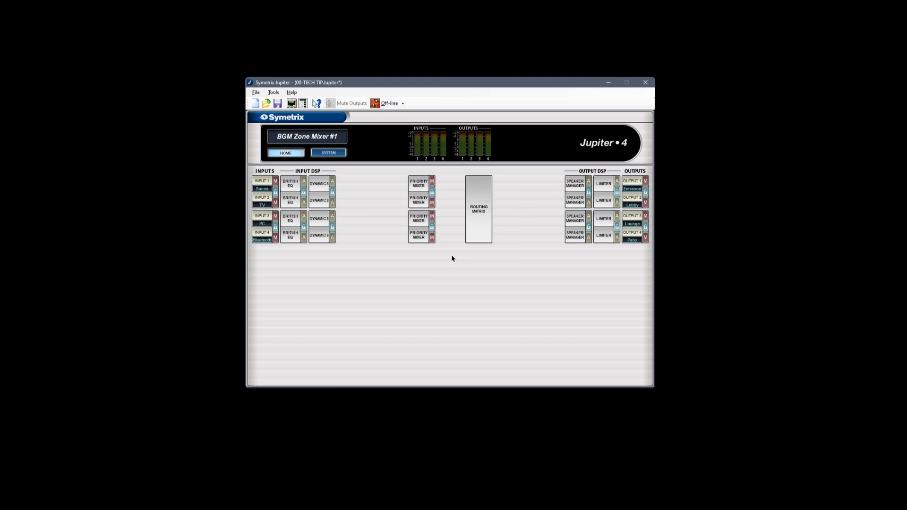
# Start adding a new ARC-2e Wall Panel in the External Controller Wizard.
pyautogui.click(303, 103)
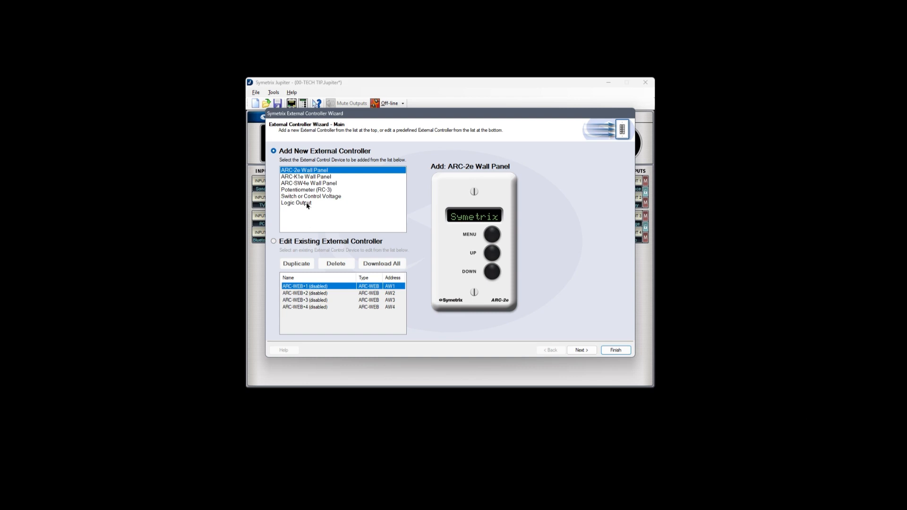
pyautogui.click(308, 177)
pyautogui.click(308, 171)
pyautogui.click(581, 350)
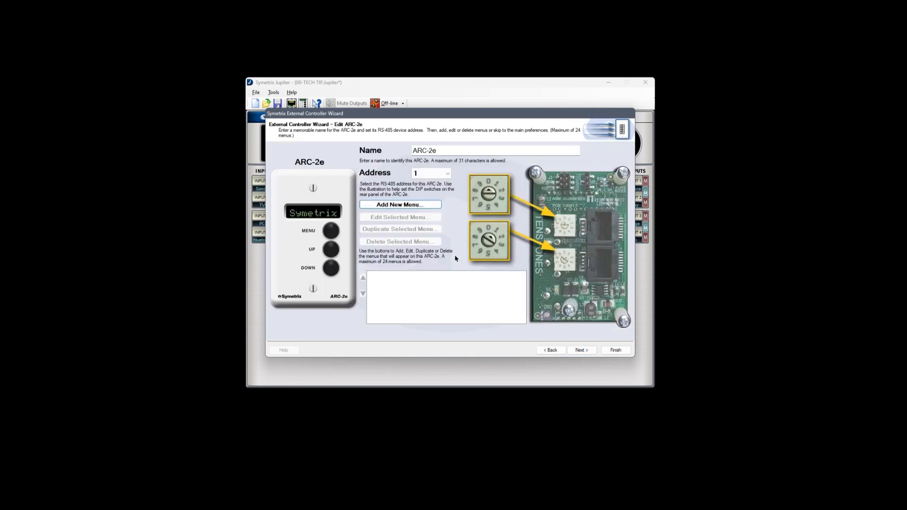
# Name the ARC-2e controller "TechTip" and set its address to 1.
pyautogui.moveTo(440, 151); pyautogui.dragTo(399, 153)
pyautogui.press('BackSpace')
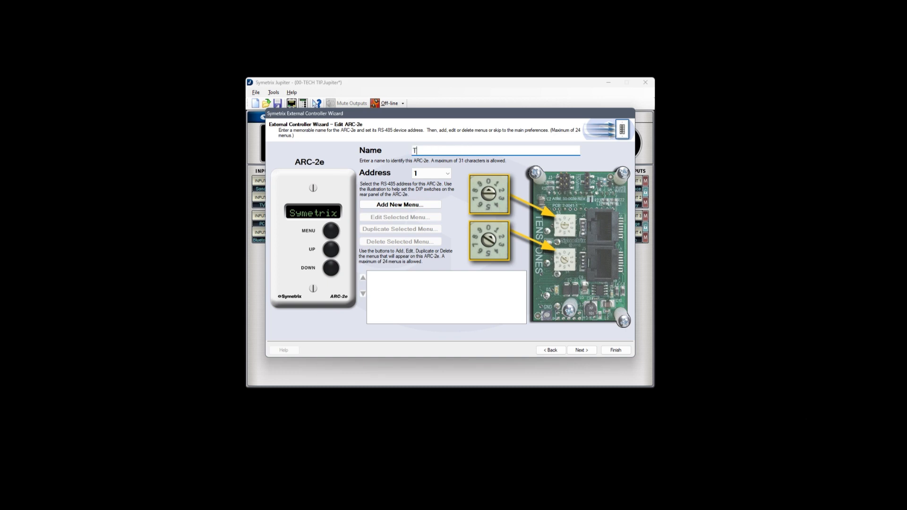
pyautogui.write('TechTip')
pyautogui.click(447, 174)
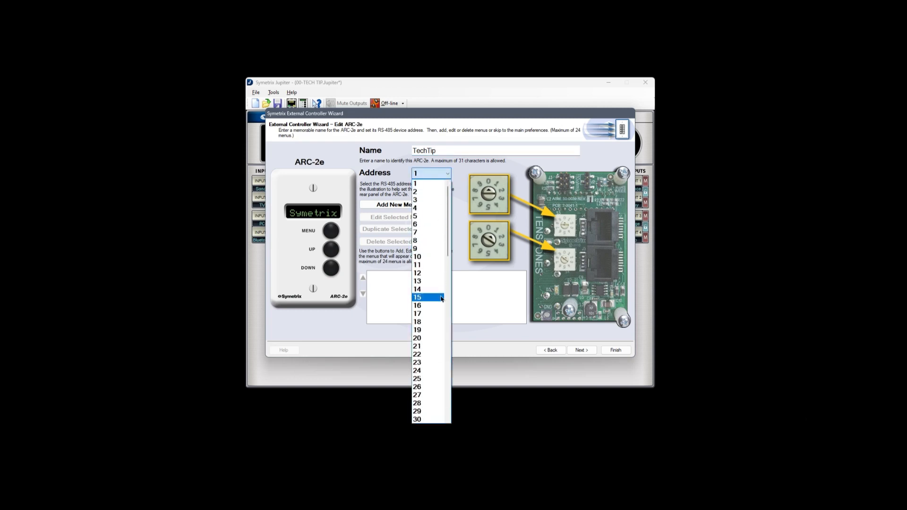
pyautogui.click(442, 183)
# Add a radio button group menu for Priority Mixer Source 1 Assign Radio Button (Channel 1) and name it "Entrance Source".
pyautogui.click(419, 205)
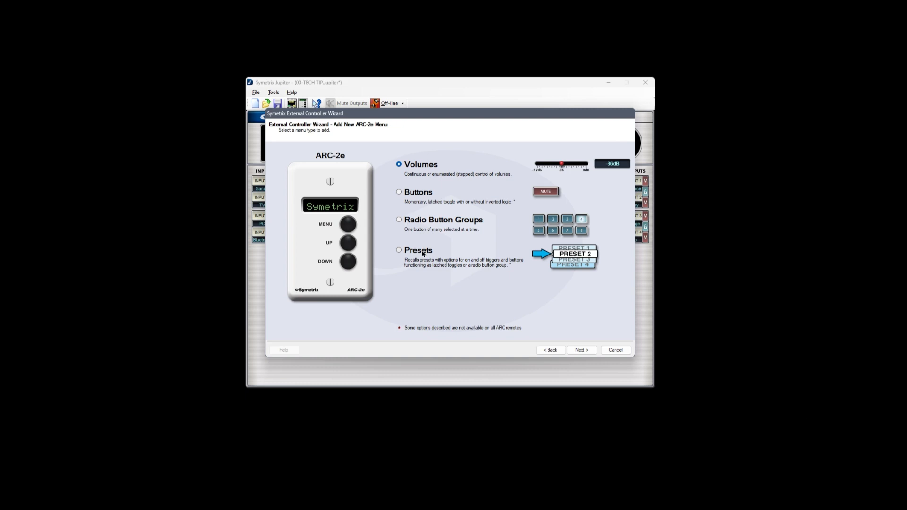
pyautogui.click(421, 222)
pyautogui.click(581, 351)
pyautogui.click(557, 163)
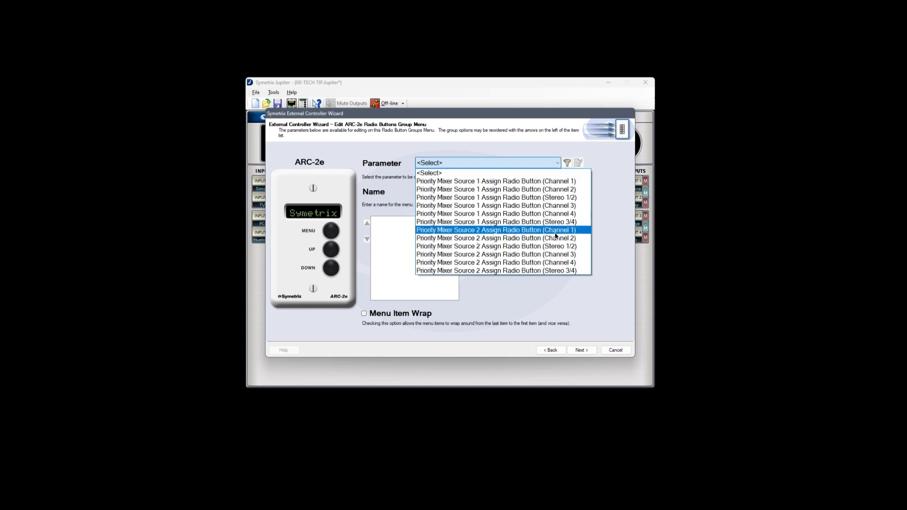
pyautogui.click(555, 272)
pyautogui.click(557, 163)
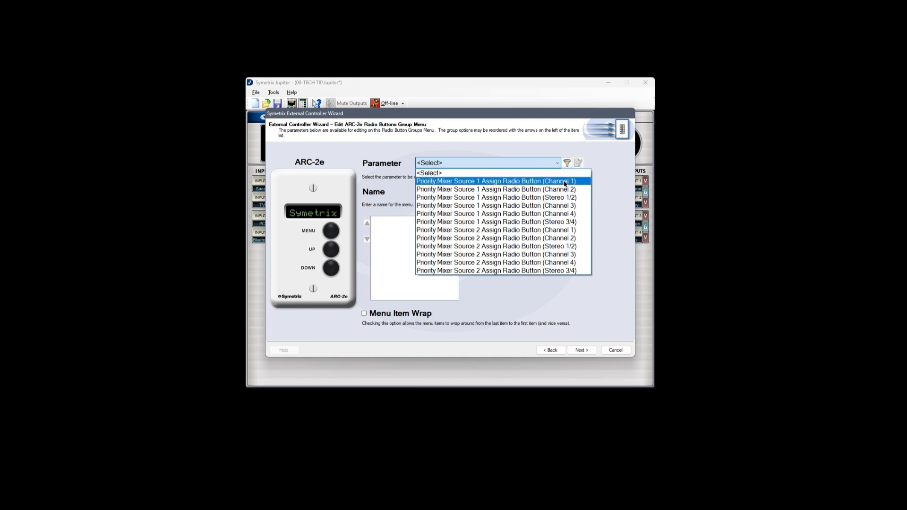
pyautogui.click(566, 182)
pyautogui.press('Tab')
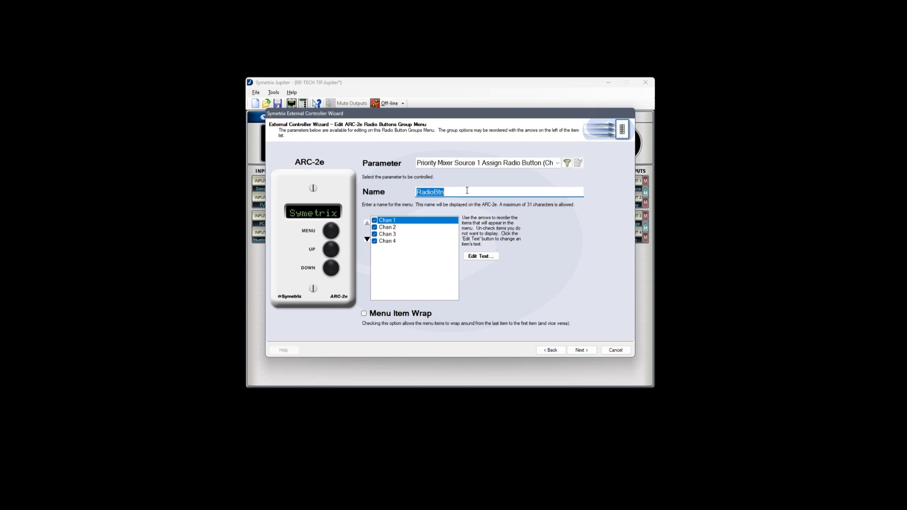
pyautogui.write('Entrance Source')
pyautogui.moveTo(423, 117); pyautogui.dragTo(436, 116)
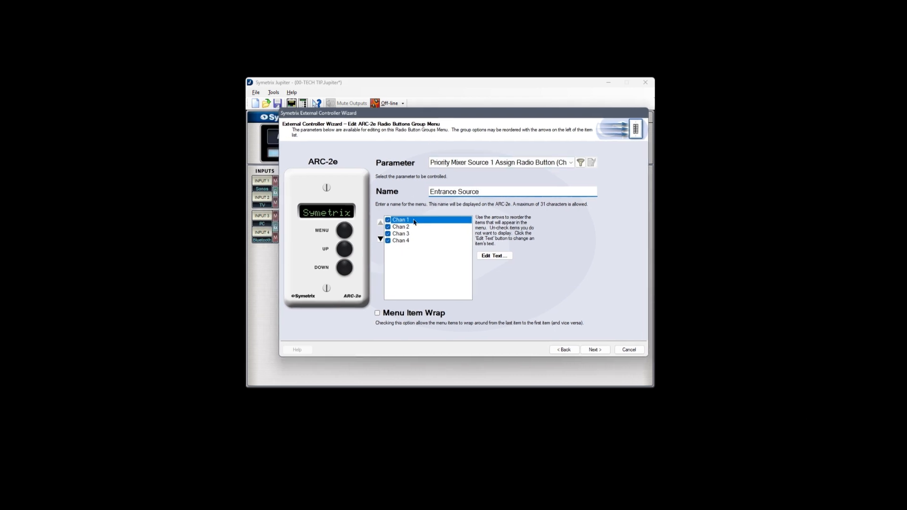
pyautogui.click(409, 234)
pyautogui.click(409, 241)
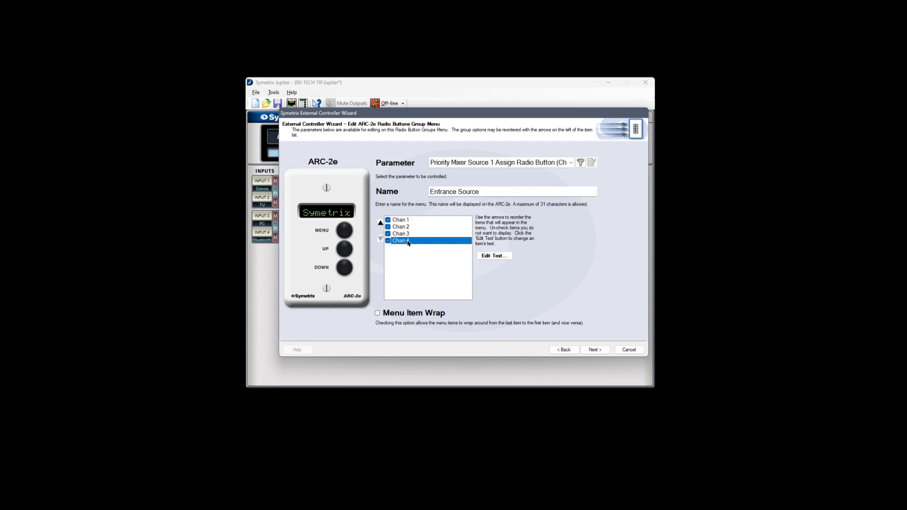
pyautogui.click(409, 221)
pyautogui.click(416, 233)
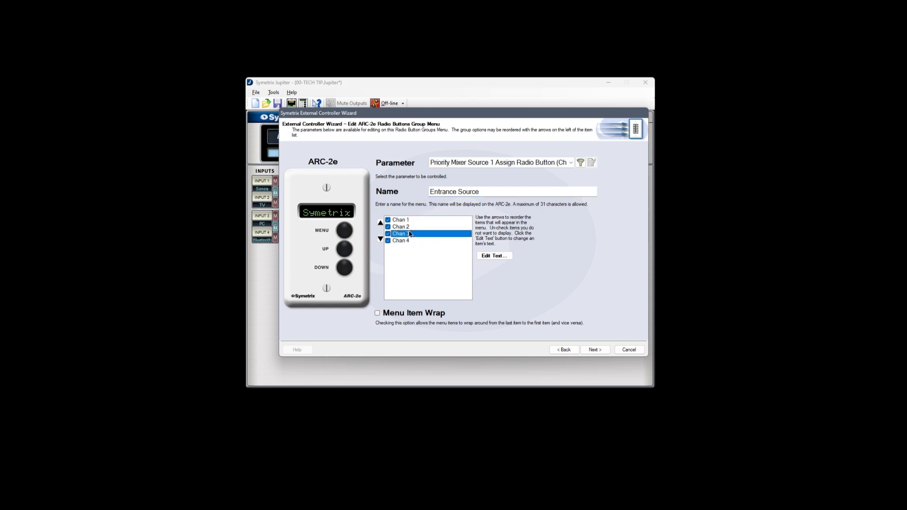
pyautogui.click(410, 241)
# Relabel the menu options Chan 1 as "Sonos" and Chan 2 as "TV".
pyautogui.click(411, 221)
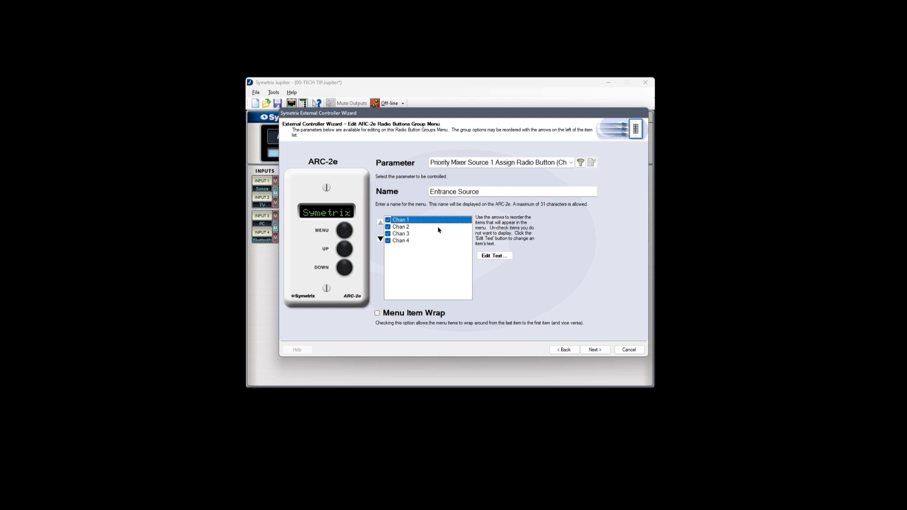
pyautogui.click(494, 256)
pyautogui.write('Sonos')
pyautogui.press('Return')
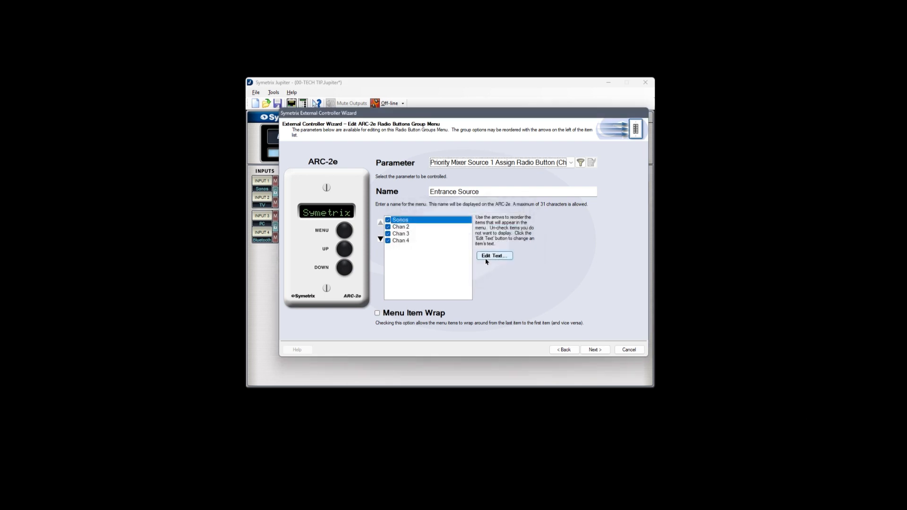
pyautogui.click(402, 227)
pyautogui.click(494, 255)
pyautogui.write('TV')
pyautogui.press('Return')
# Relabel the menu options Chan 3 as "PC" and Chan 4 as "Blutooth".
pyautogui.click(407, 234)
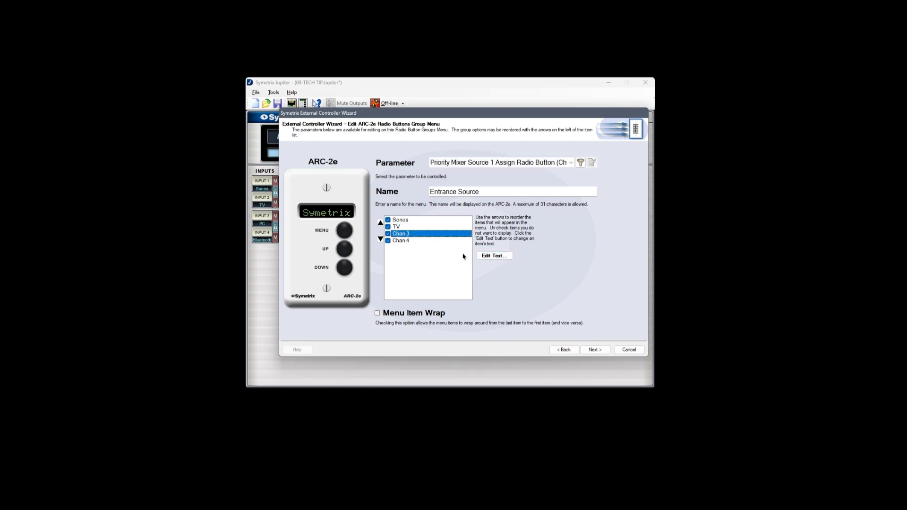
pyautogui.click(481, 256)
pyautogui.write('PC')
pyautogui.press('Return')
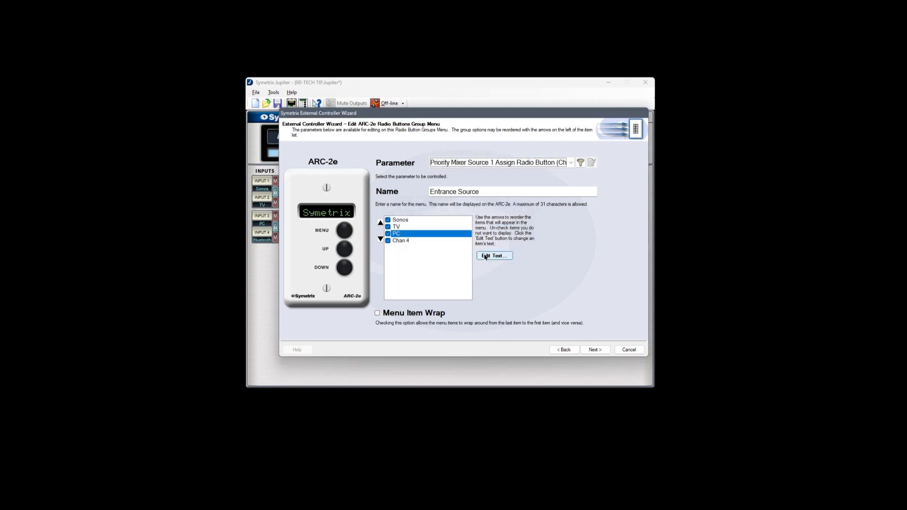
pyautogui.click(416, 240)
pyautogui.click(495, 257)
pyautogui.write('Bl')
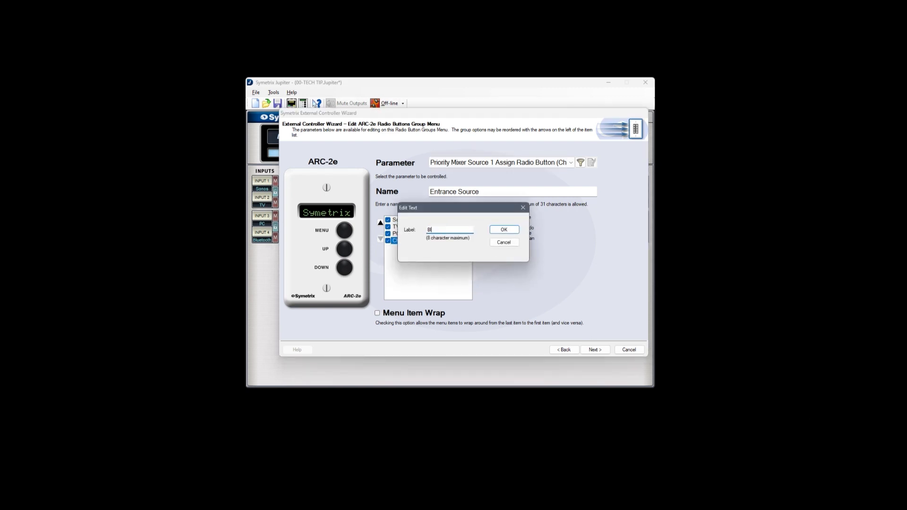
pyautogui.write('utooth')
pyautogui.press('Return')
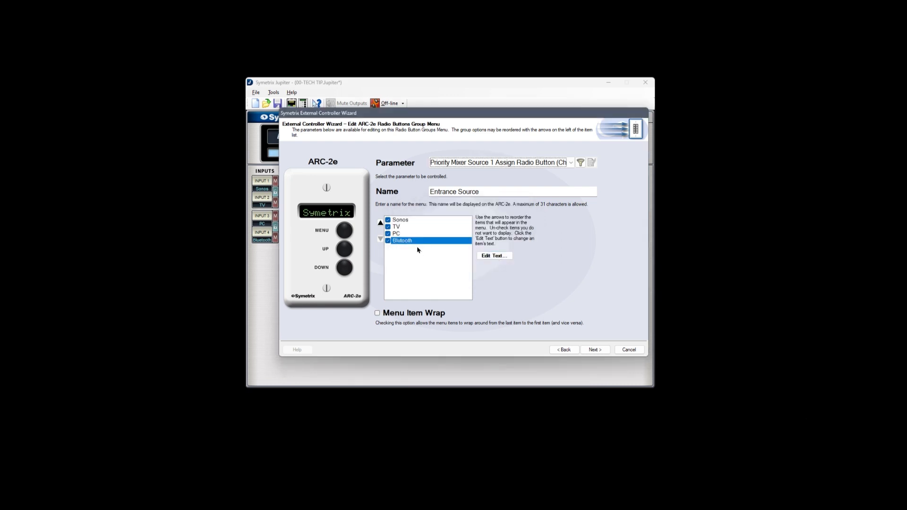
# Exclude the Blutooth and TV options from the Entrance Source menu and accept the menu.
pyautogui.click(388, 241)
pyautogui.click(388, 227)
pyautogui.click(388, 227)
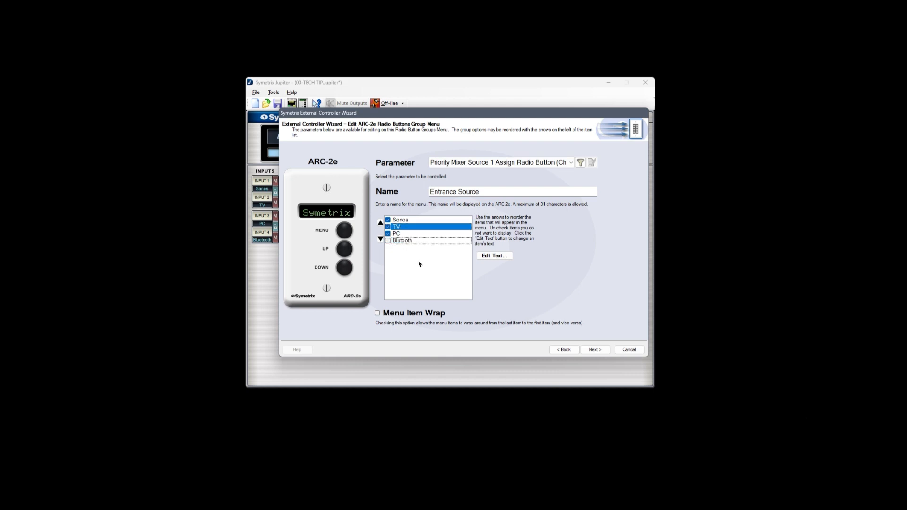
pyautogui.click(595, 350)
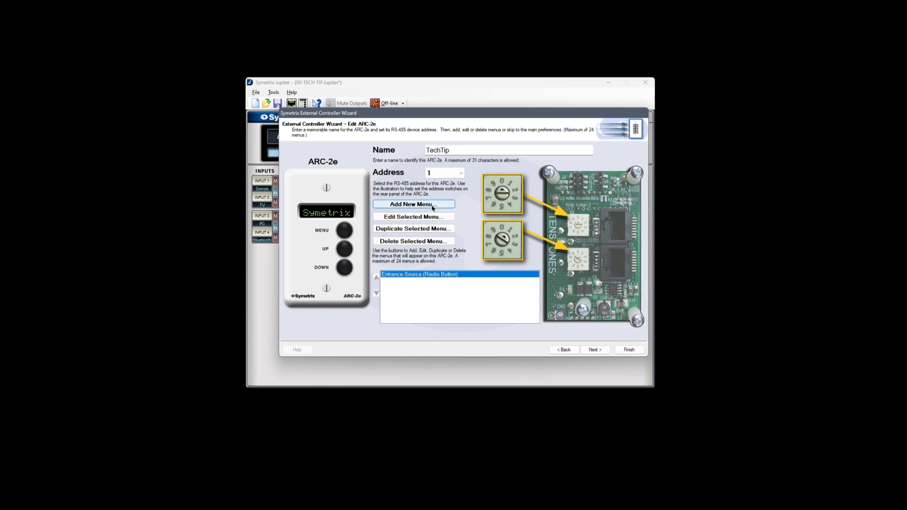
# Add a second ARC-2e menu of type Volumes with continuous adjustment.
pyautogui.click(433, 205)
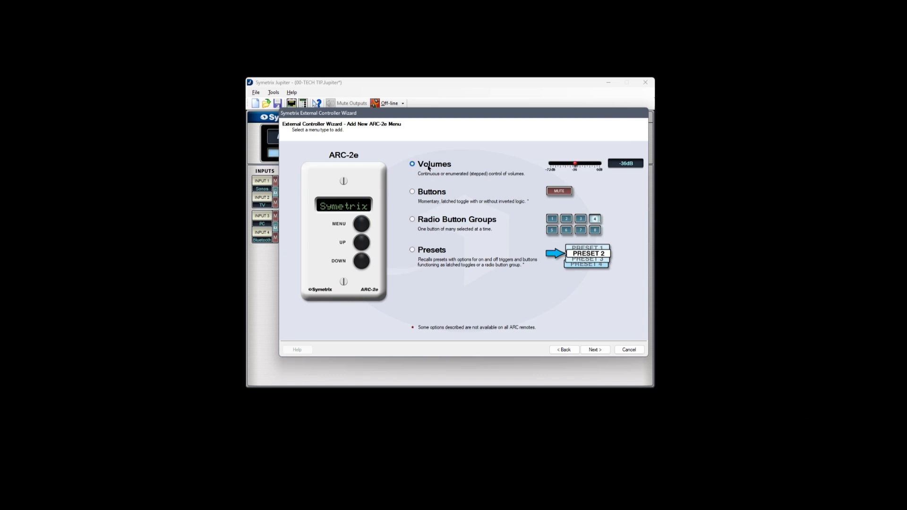
pyautogui.click(593, 350)
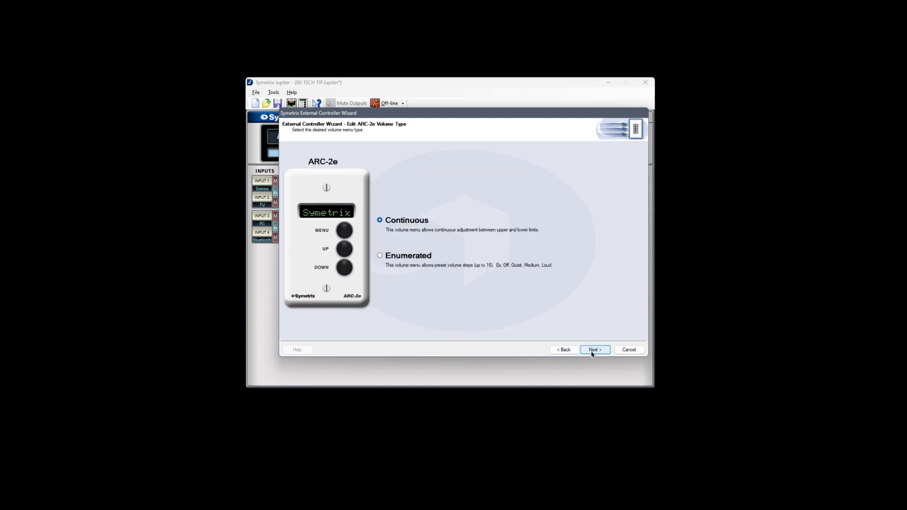
pyautogui.click(412, 263)
pyautogui.click(407, 227)
pyautogui.click(589, 351)
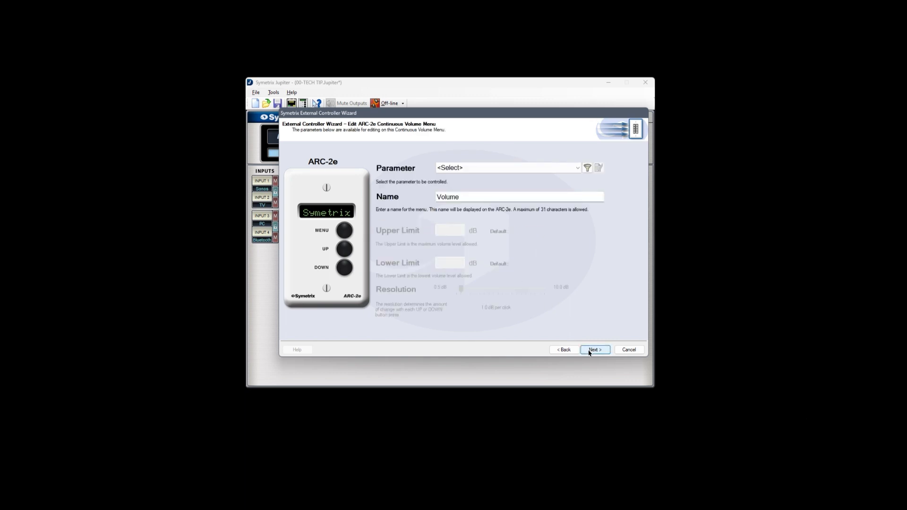
# Assign the volume menu to Priority Mixer Master Gain Fader (Channel 1), name it "Entrance Source" and accept it.
pyautogui.click(578, 168)
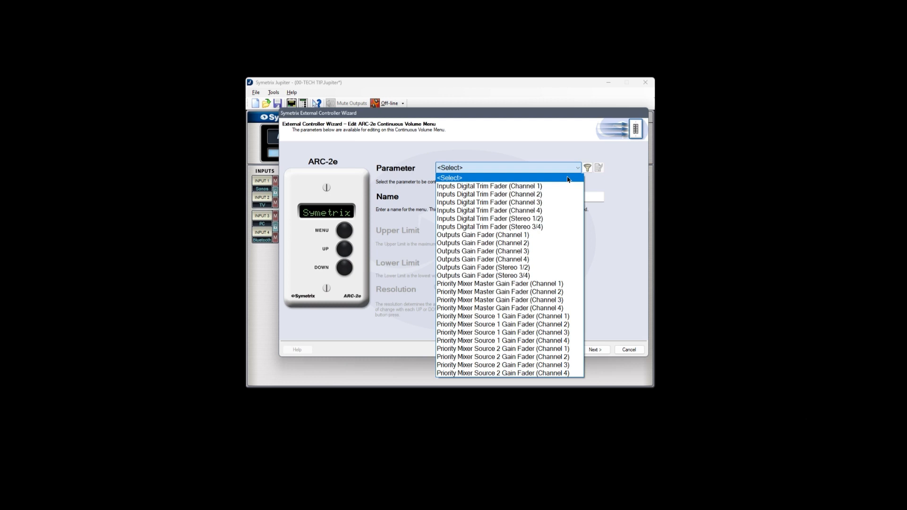
pyautogui.click(569, 286)
pyautogui.doubleClick(487, 198)
pyautogui.write('Entrance Source')
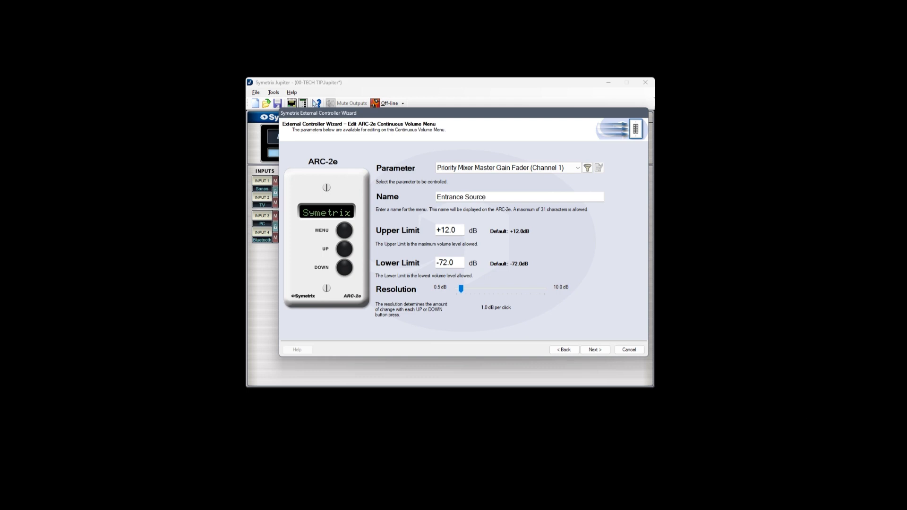
pyautogui.click(597, 350)
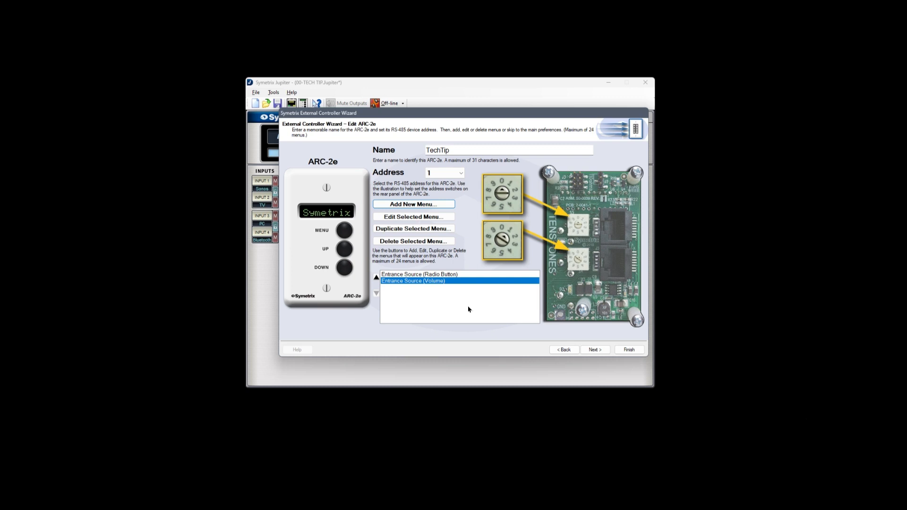
# Add a third ARC-2e menu of type Radio Button Groups.
pyautogui.click(424, 204)
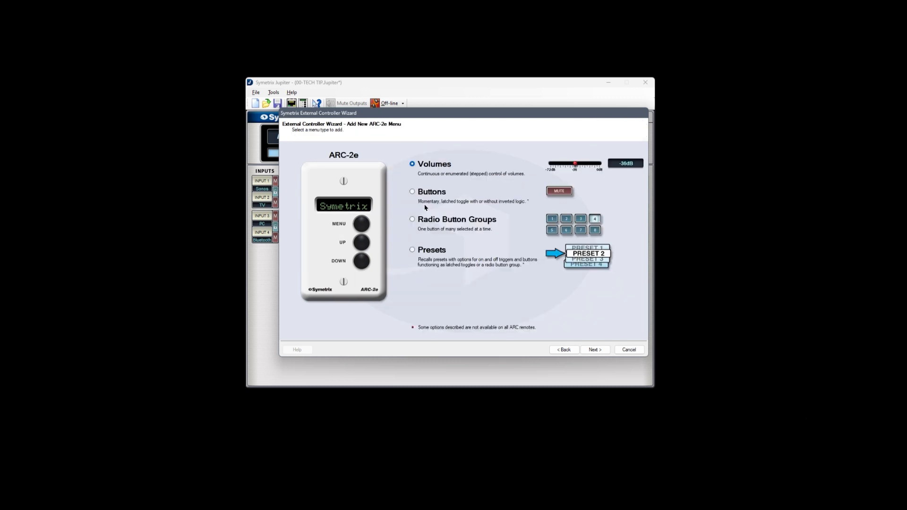
pyautogui.click(430, 222)
pyautogui.click(594, 350)
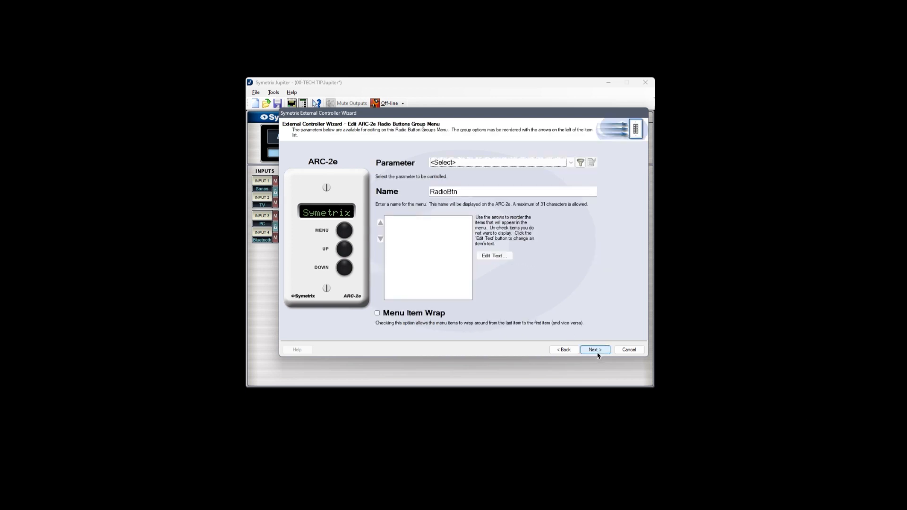
# Assign the radio button menu to Priority Mixer Source 1 Assign Radio Button (Channel 2) and name it "Lobby Source".
pyautogui.click(570, 163)
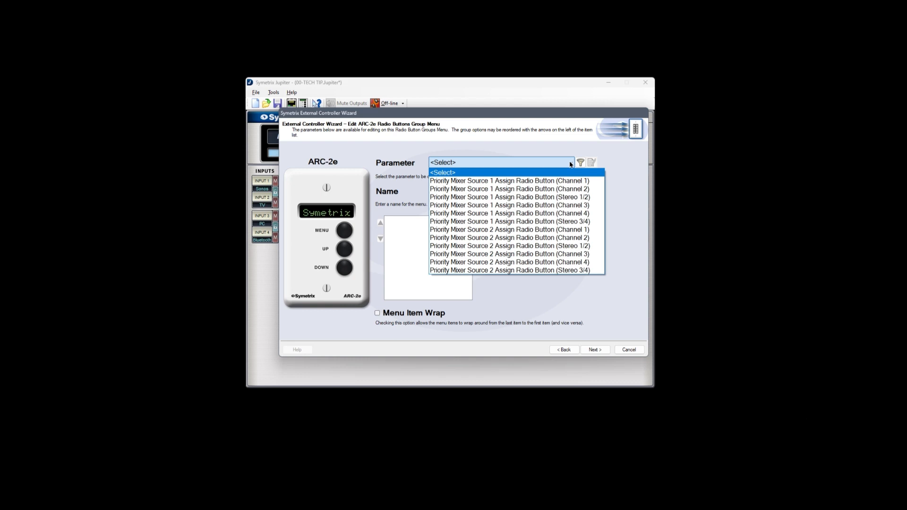
pyautogui.click(580, 190)
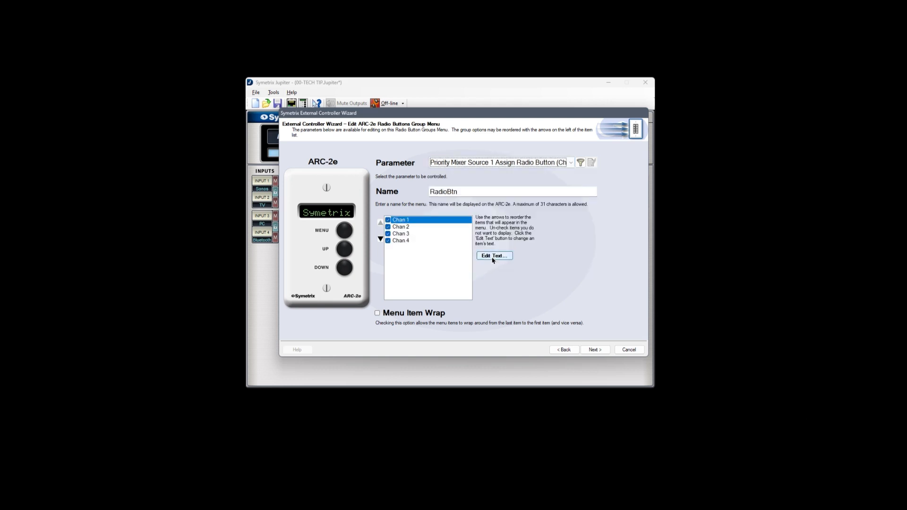
pyautogui.press('Tab')
pyautogui.write('Lobby Source')
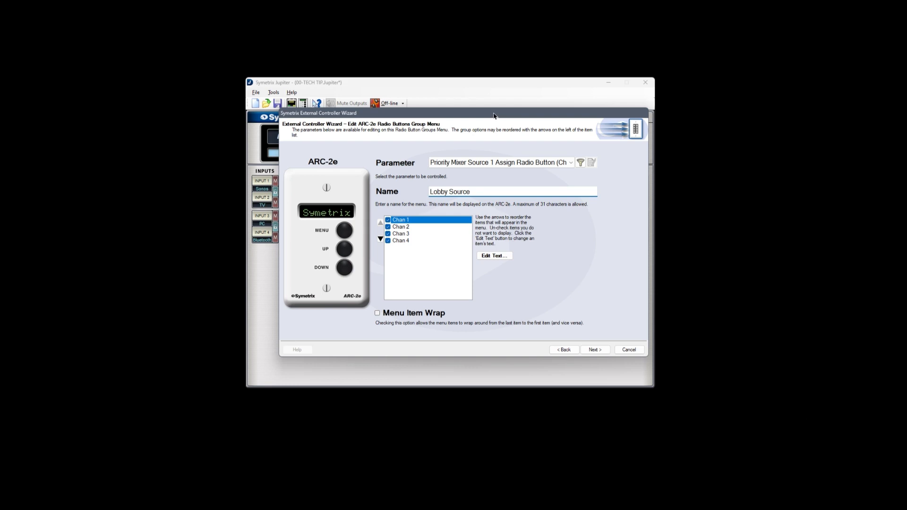
pyautogui.moveTo(495, 116)
pyautogui.mouseDown()
pyautogui.moveTo(477, 115)
pyautogui.moveTo(485, 113)
pyautogui.mouseUp()
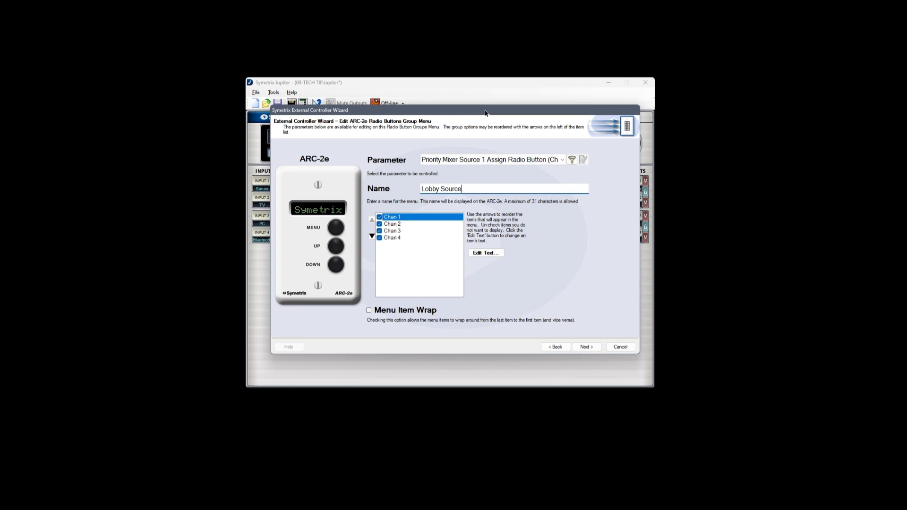
# Reorder the Lobby Source menu options to Chan 2, Chan 1, Chan 4, Chan 3.
pyautogui.click(402, 224)
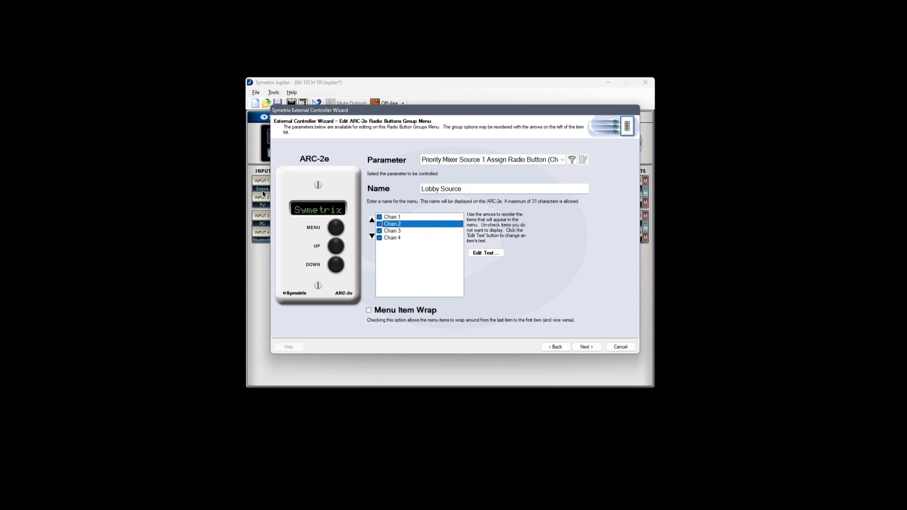
pyautogui.click(371, 220)
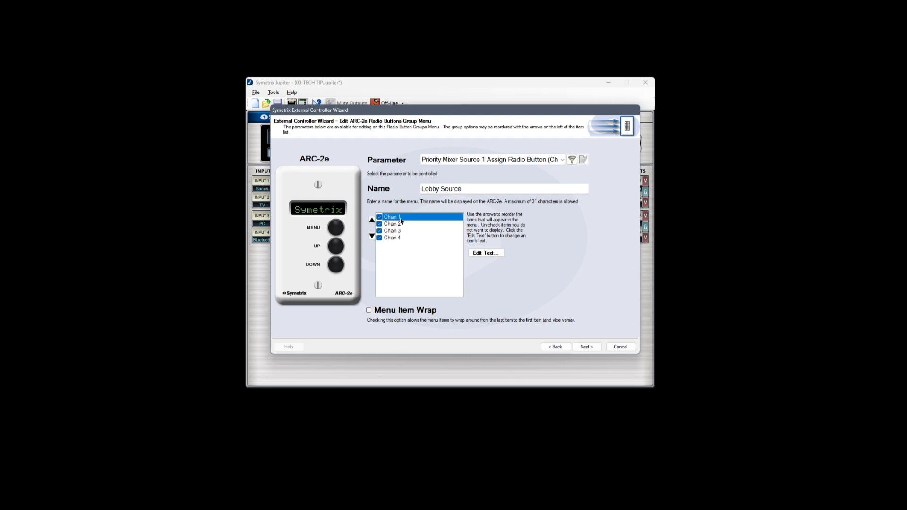
pyautogui.click(372, 237)
pyautogui.click(372, 236)
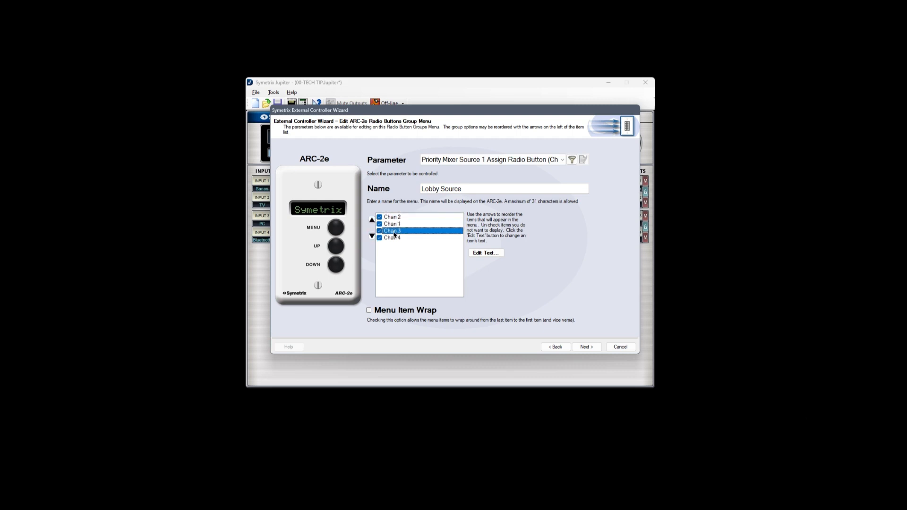
pyautogui.click(372, 236)
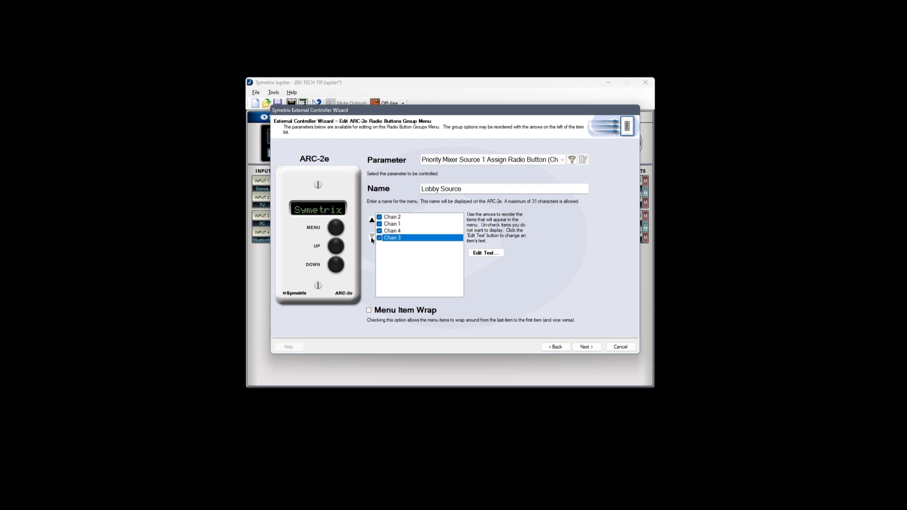
# Relabel the Lobby Source options Chan 2 as "Sonos" and Chan 1 as "TV".
pyautogui.click(392, 217)
pyautogui.click(485, 253)
pyautogui.write('Sonos')
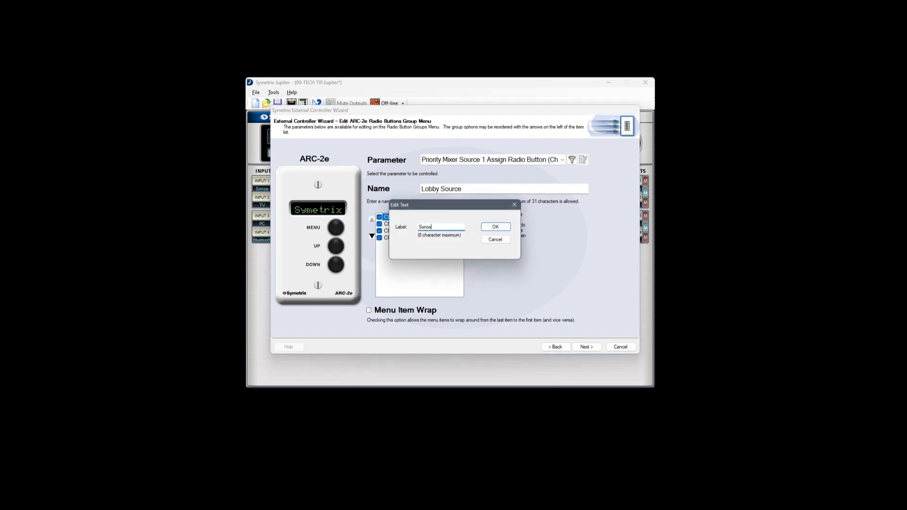
pyautogui.press('Return')
pyautogui.click(401, 224)
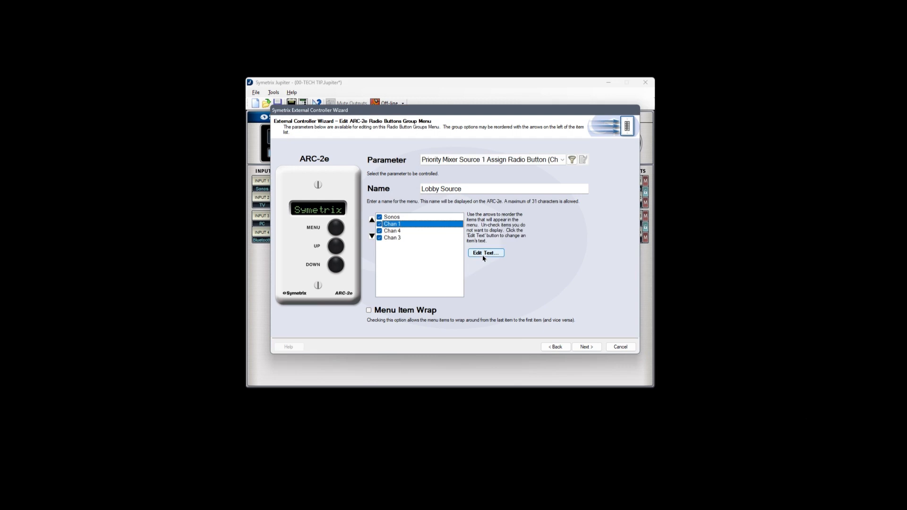
pyautogui.click(484, 254)
pyautogui.write('TV')
pyautogui.press('Return')
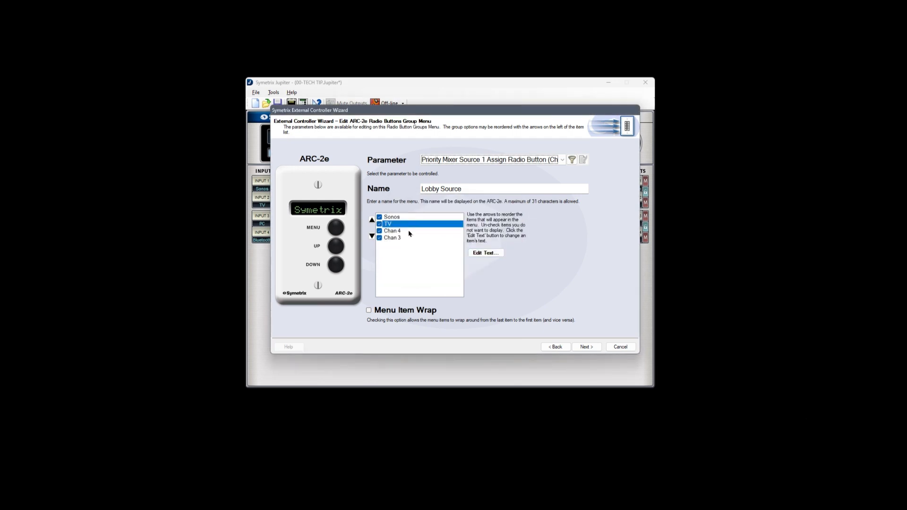
# Relabel the Lobby Source options Chan 4 as "PC" and Chan 3 as "Blutooth", and accept the menu.
pyautogui.click(410, 231)
pyautogui.click(493, 258)
pyautogui.write('PC')
pyautogui.press('Return')
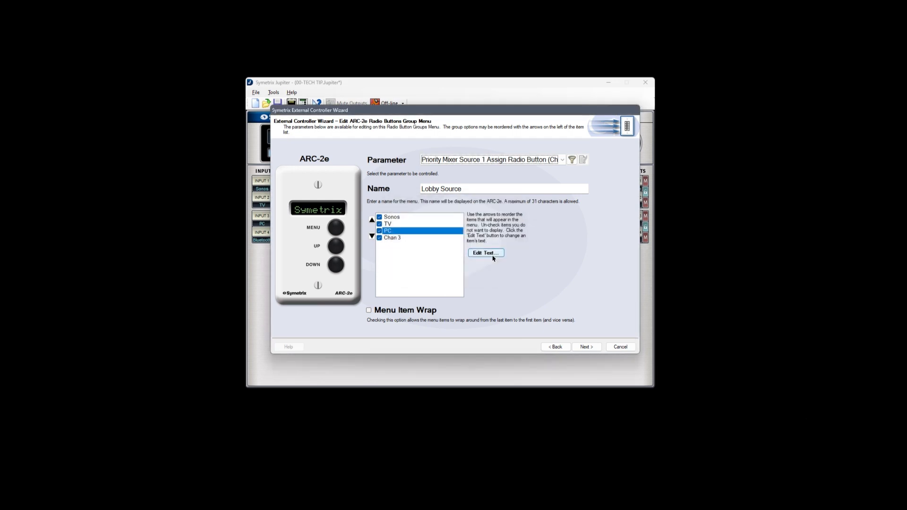
pyautogui.click(402, 238)
pyautogui.click(478, 253)
pyautogui.write('Blutooth')
pyautogui.press('Return')
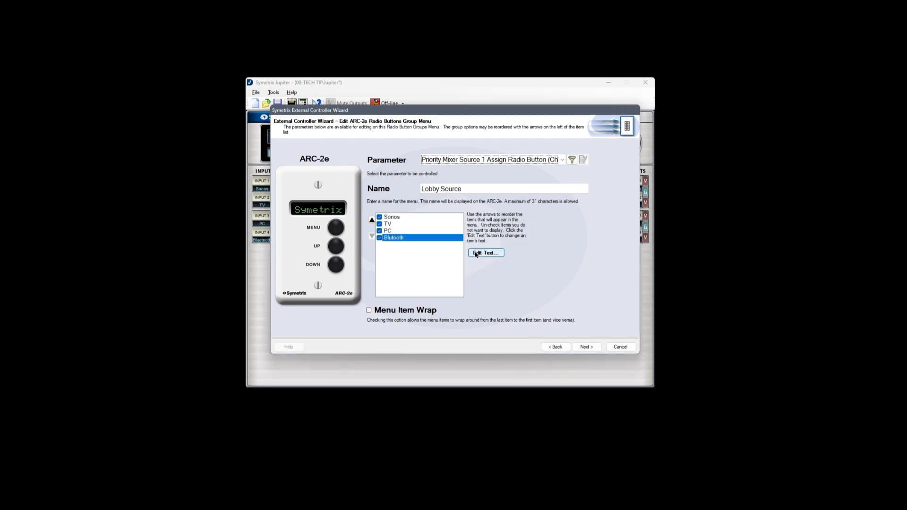
pyautogui.click(585, 347)
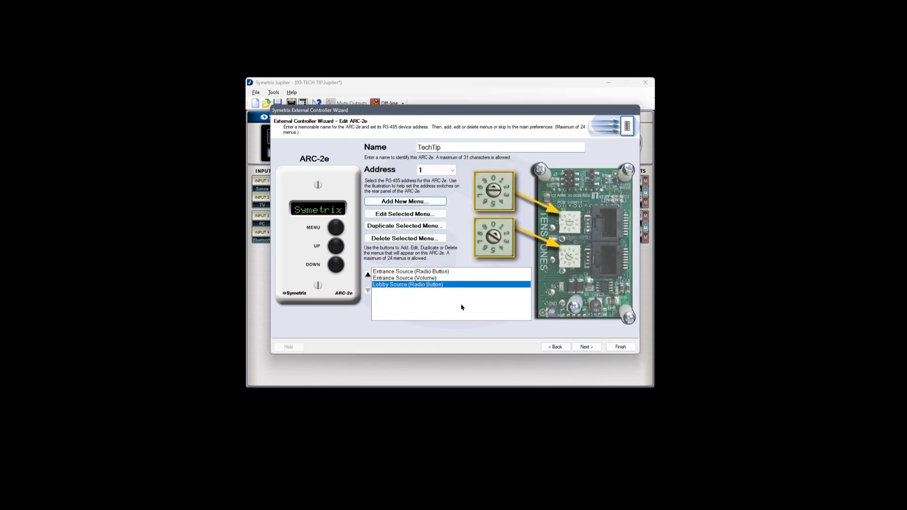
# Keep the default ARC-2e preferences, start the panel simulation and step down and up through the Entrance Source options.
pyautogui.click(586, 347)
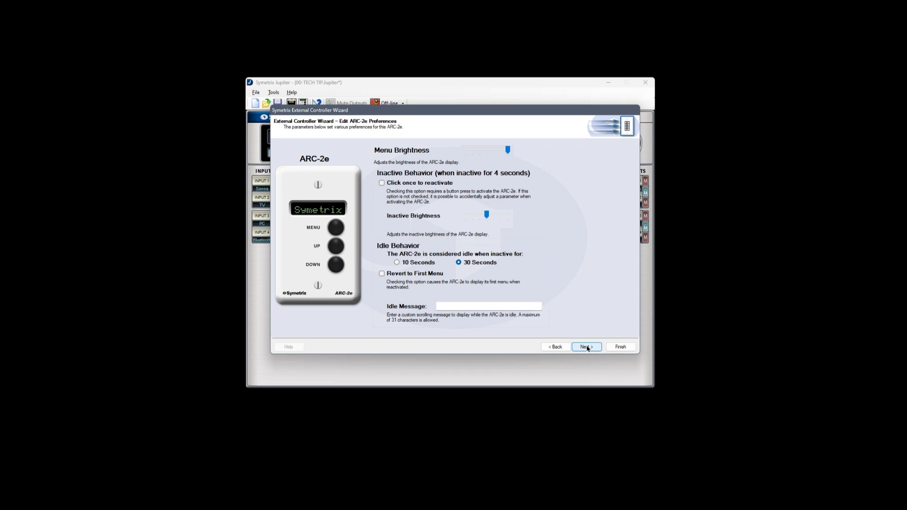
pyautogui.click(587, 348)
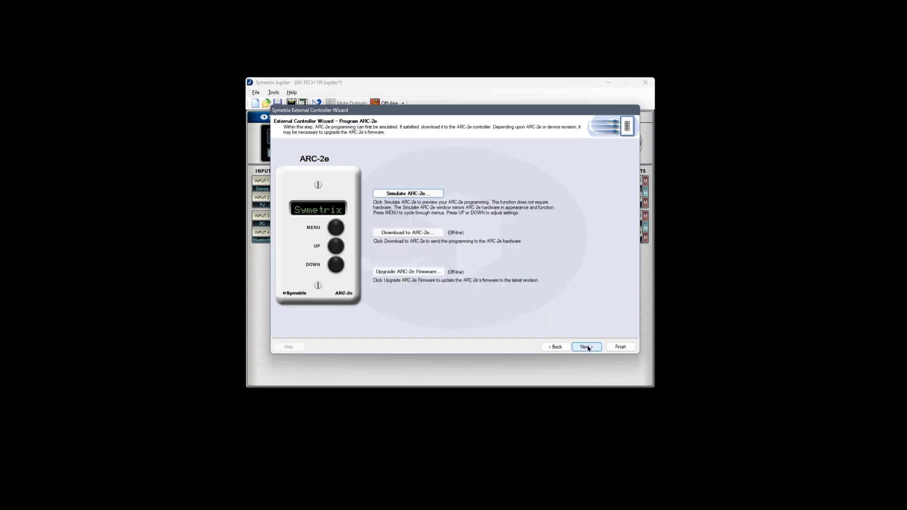
pyautogui.click(409, 194)
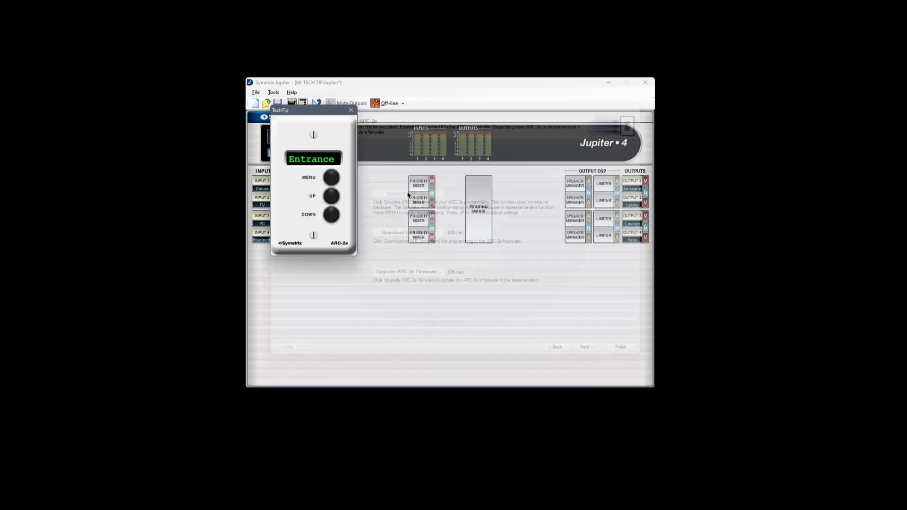
pyautogui.click(333, 215)
pyautogui.click(333, 216)
pyautogui.click(333, 196)
pyautogui.click(333, 196)
pyautogui.click(333, 194)
# Switch the simulated panel to the Entrance volume menu, lower and raise the level, and close the simulation.
pyautogui.click(333, 178)
pyautogui.click(334, 213)
pyautogui.click(334, 213)
pyautogui.click(334, 193)
pyautogui.click(334, 193)
pyautogui.click(350, 111)
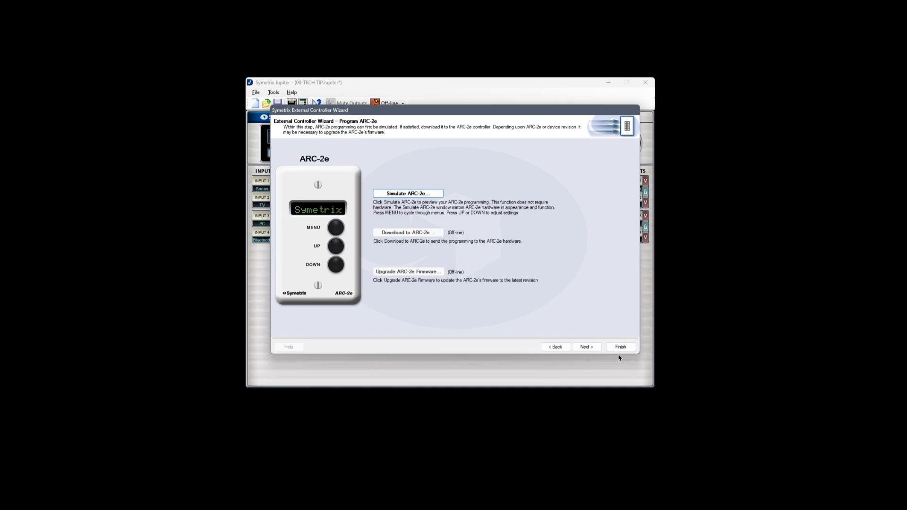
# Finish the External Controller Wizard and open the Channel 1 Priority Mixer.
pyautogui.click(622, 349)
pyautogui.click(412, 188)
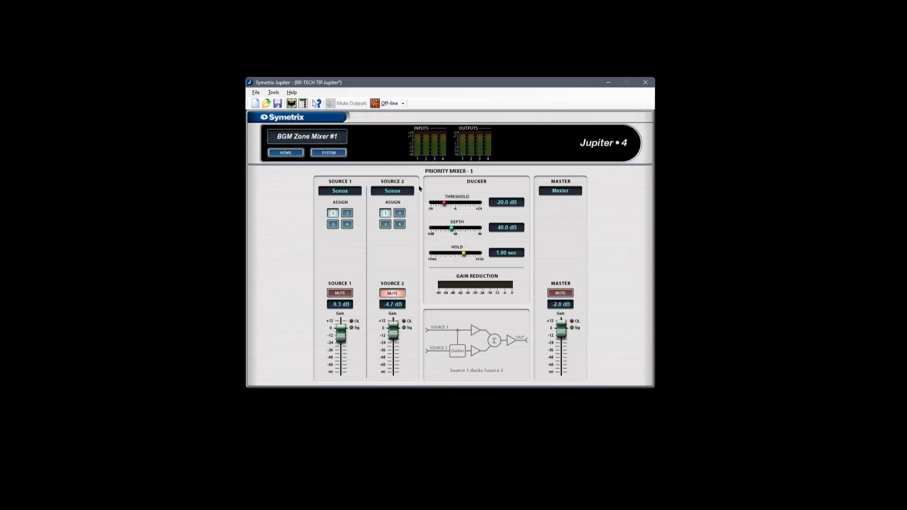
# Reopen the TechTip ARC-2e in the External Controller Wizard and launch its simulation over Priority Mixer 1.
pyautogui.click(303, 103)
pyautogui.click(334, 242)
pyautogui.click(310, 314)
pyautogui.click(583, 351)
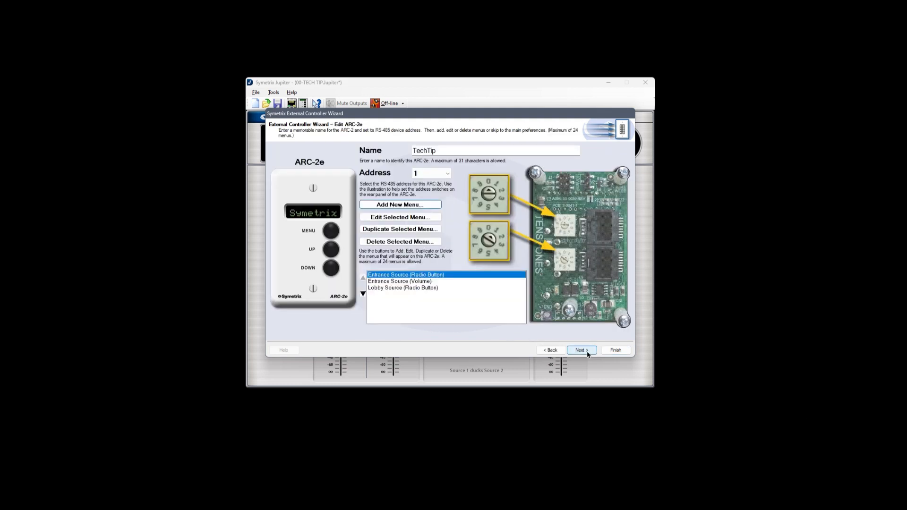
pyautogui.click(586, 353)
pyautogui.click(587, 354)
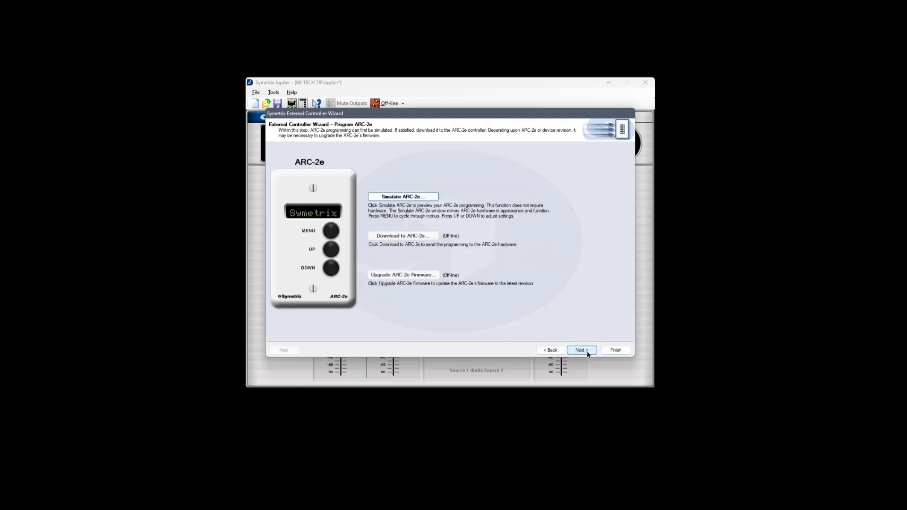
pyautogui.click(427, 197)
# Move the simulated panel clear of the mixer and toggle the Entrance source with it, ending on PC.
pyautogui.click(327, 219)
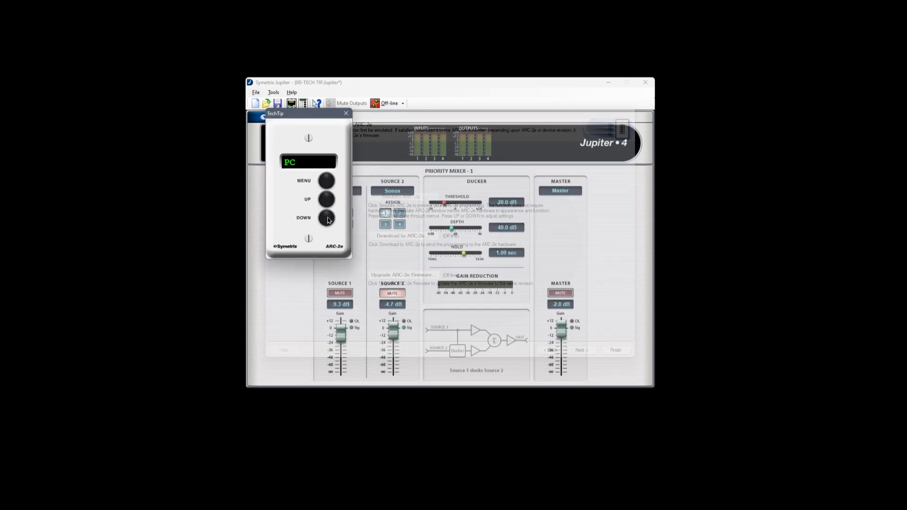
pyautogui.click(327, 206)
pyautogui.moveTo(304, 119); pyautogui.dragTo(269, 120)
pyautogui.click(293, 219)
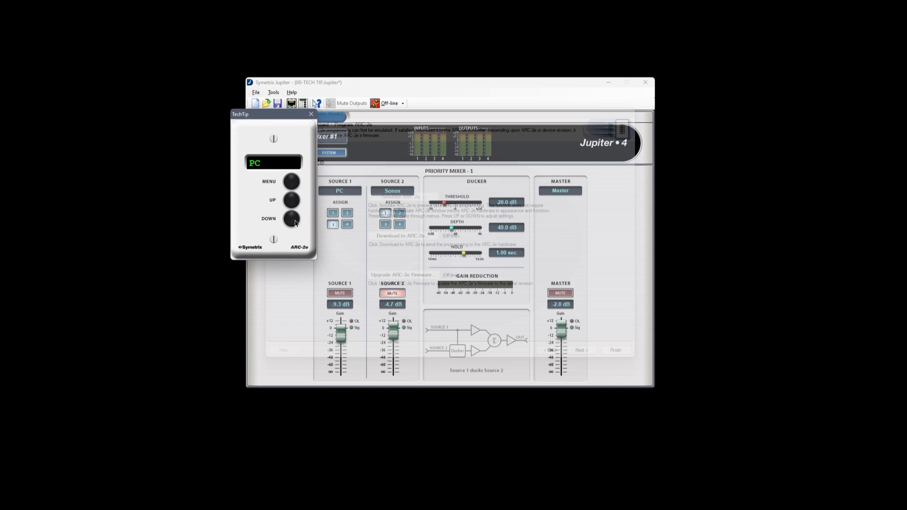
pyautogui.click(294, 205)
pyautogui.click(295, 218)
# Test the simulated volume menu by lowering the Master gain to -7.0 dB and raising it to -2.0 dB, and close the simulation.
pyautogui.click(293, 180)
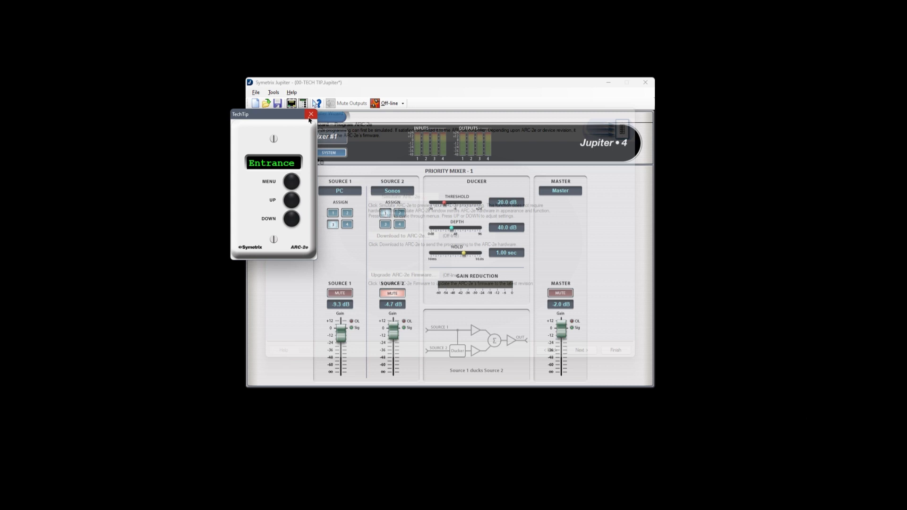
pyautogui.click(297, 222)
pyautogui.click(297, 222)
pyautogui.click(297, 222)
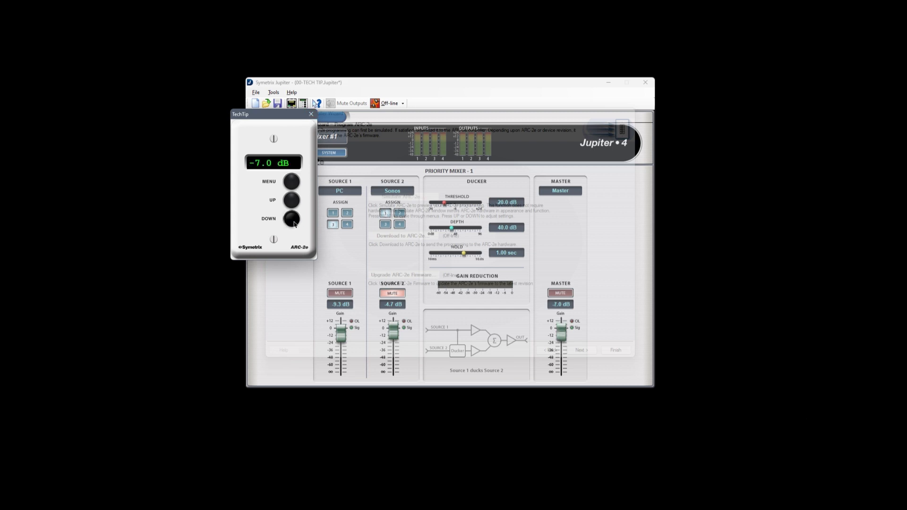
pyautogui.click(292, 202)
pyautogui.click(292, 202)
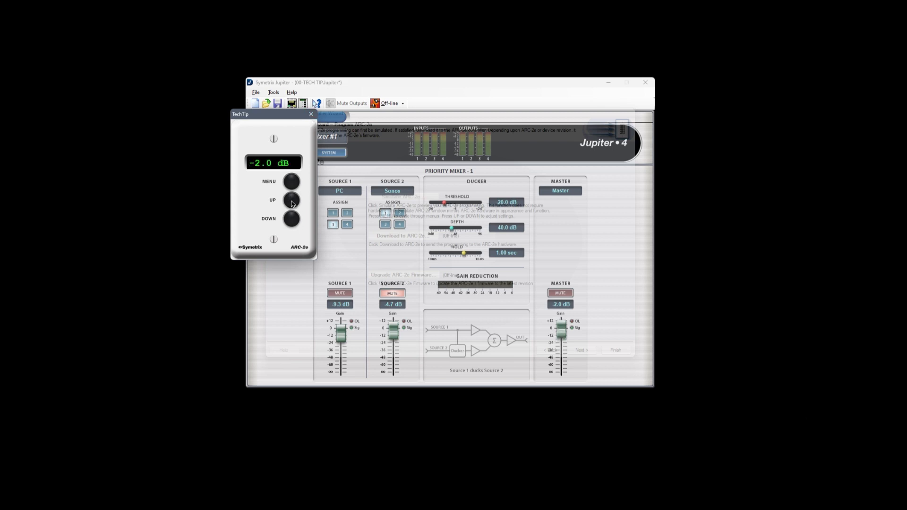
pyautogui.click(311, 114)
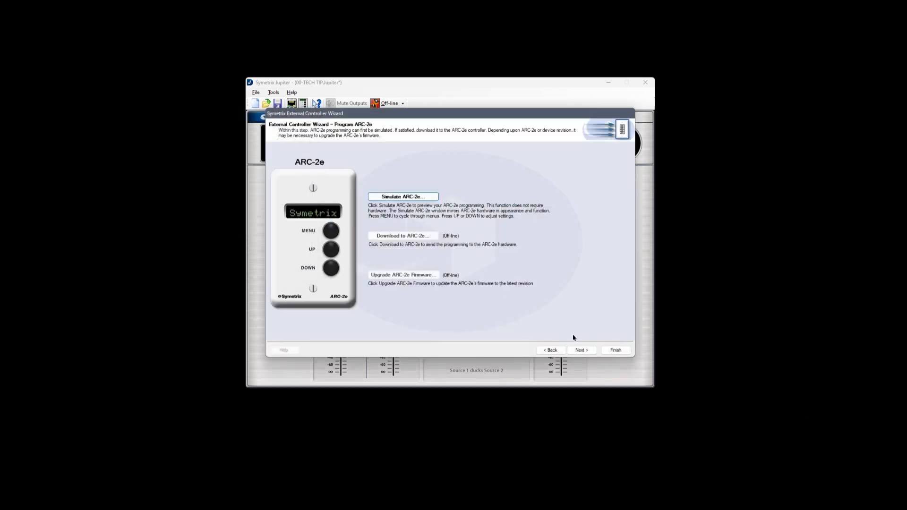